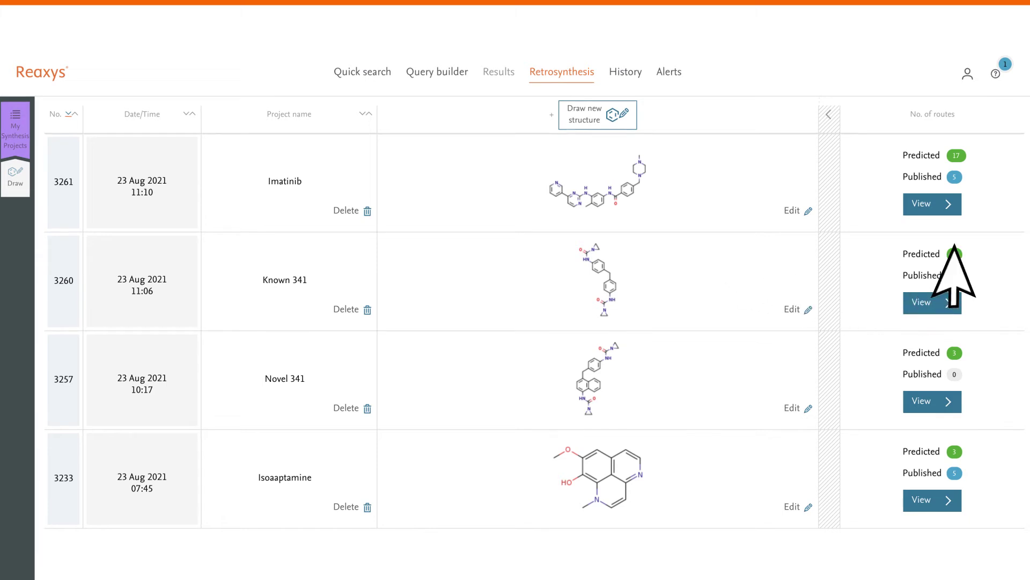
Step: Preview predicted route #18 from Imatinib's synthesis routes and open it in tree view
left_click(956, 208)
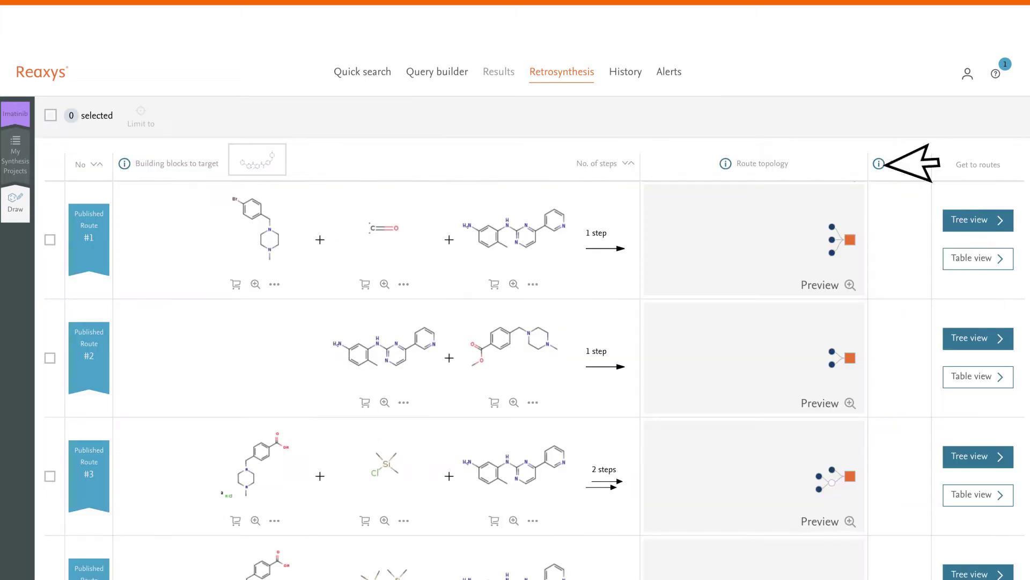
scroll(529, 379, "down", 10)
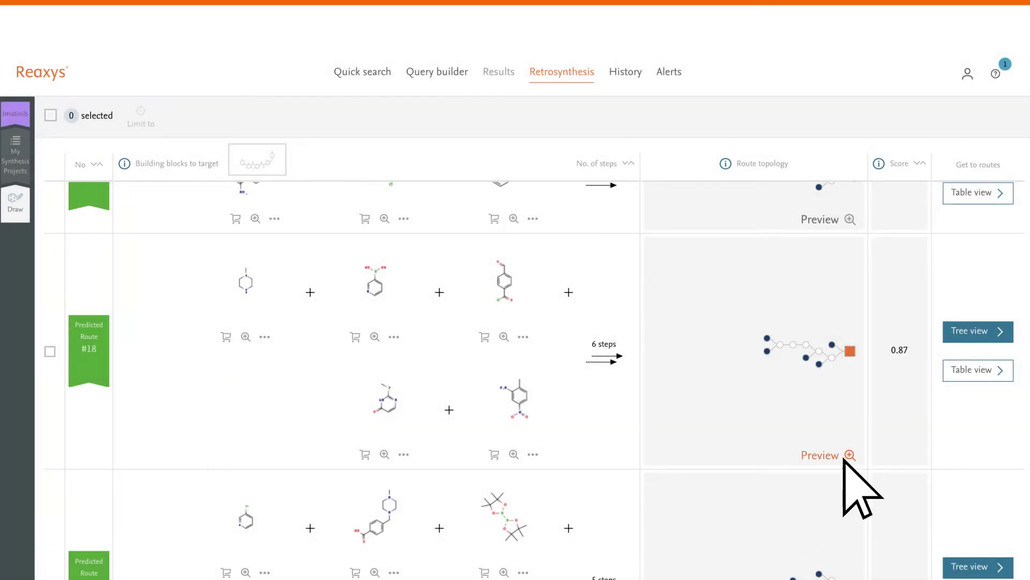
left_click(849, 456)
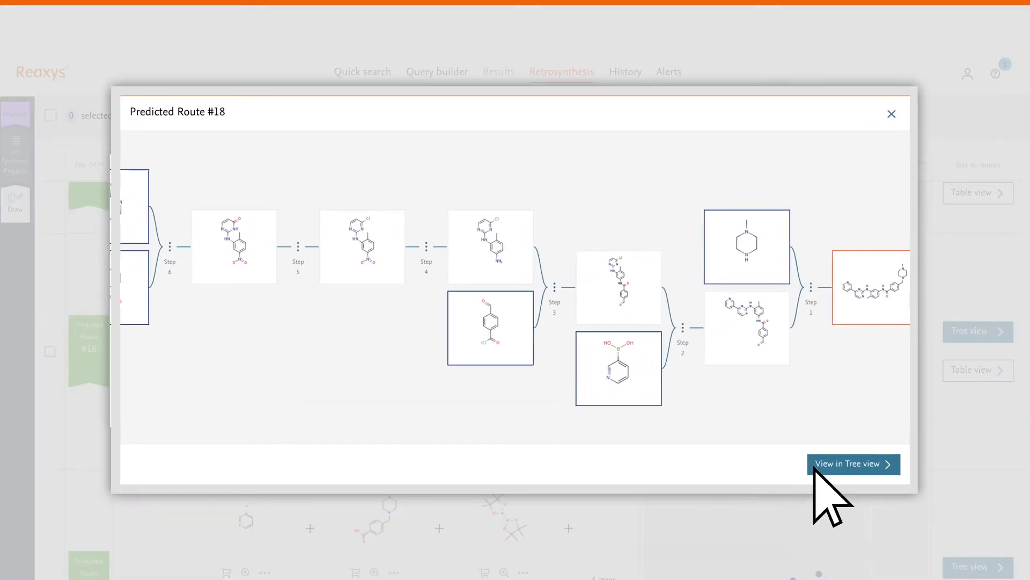
left_click(819, 464)
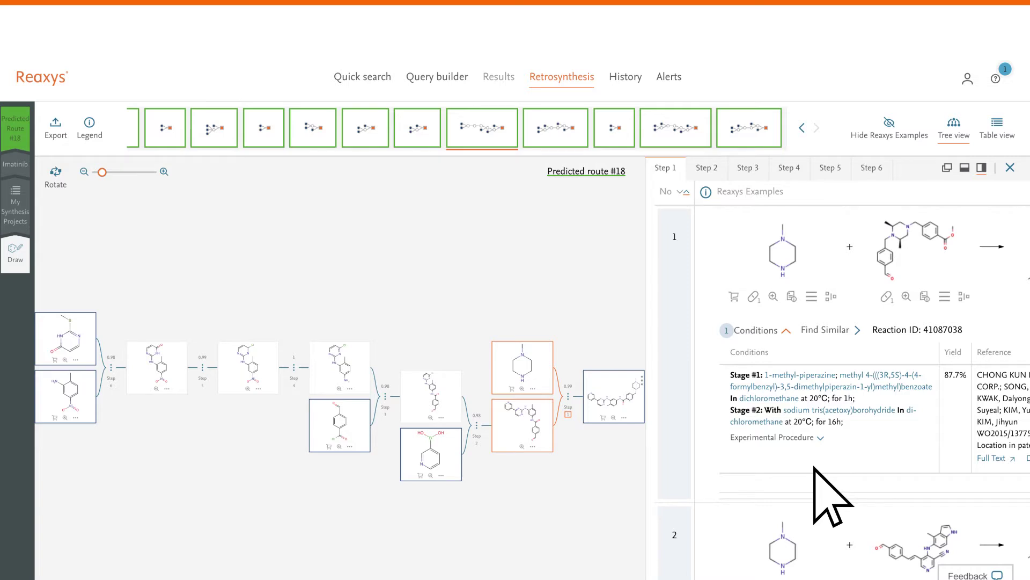
Step: Rotate route #18's tree to vertical, zoom it to 1.0, and widen the details panel
left_click(802, 127)
left_click(803, 132)
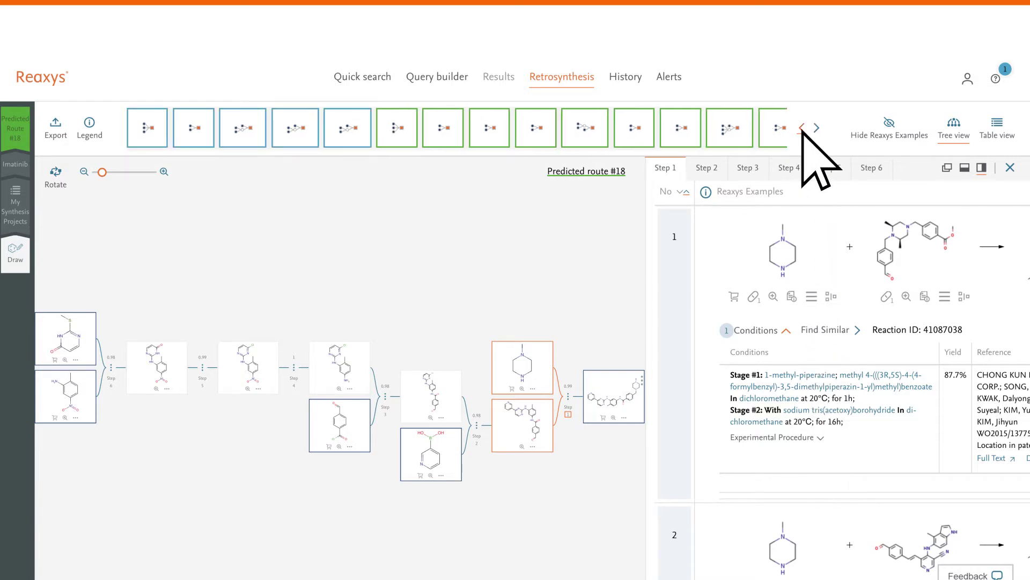
left_click(55, 177)
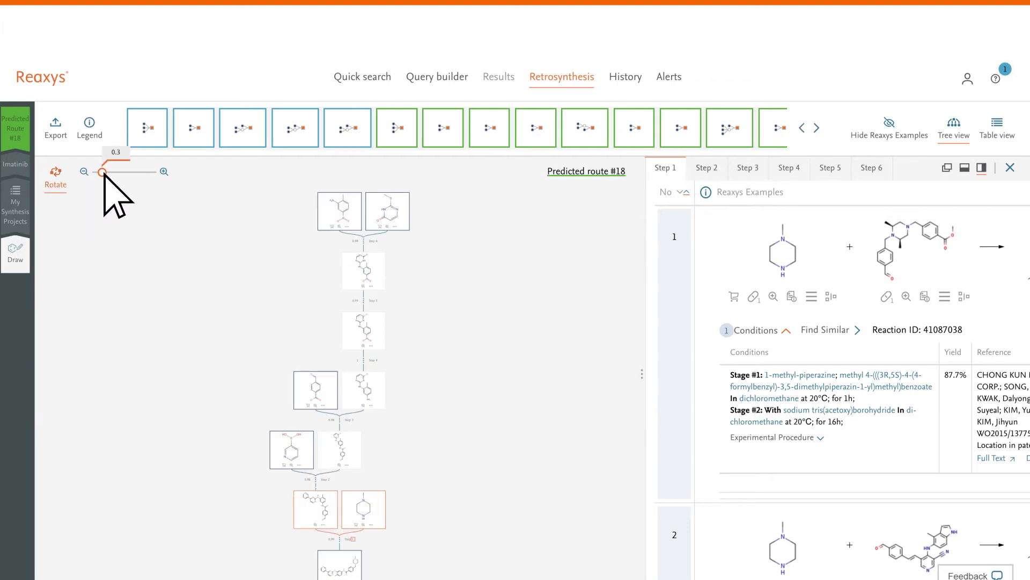
left_click_drag(103, 173, 117, 172)
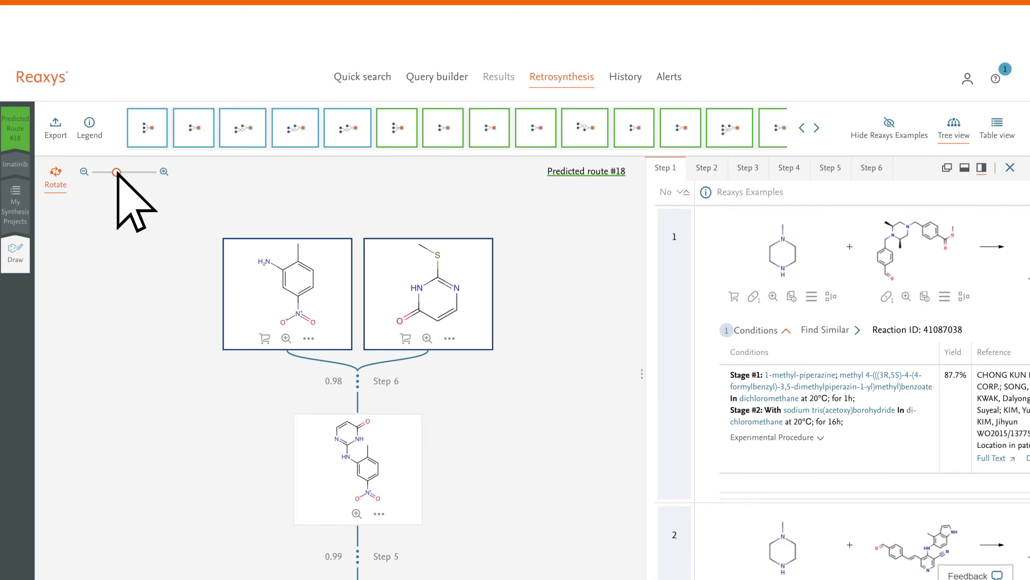
mouse_move(643, 368)
left_mouse_down()
mouse_move(524, 377)
mouse_move(515, 363)
left_mouse_up()
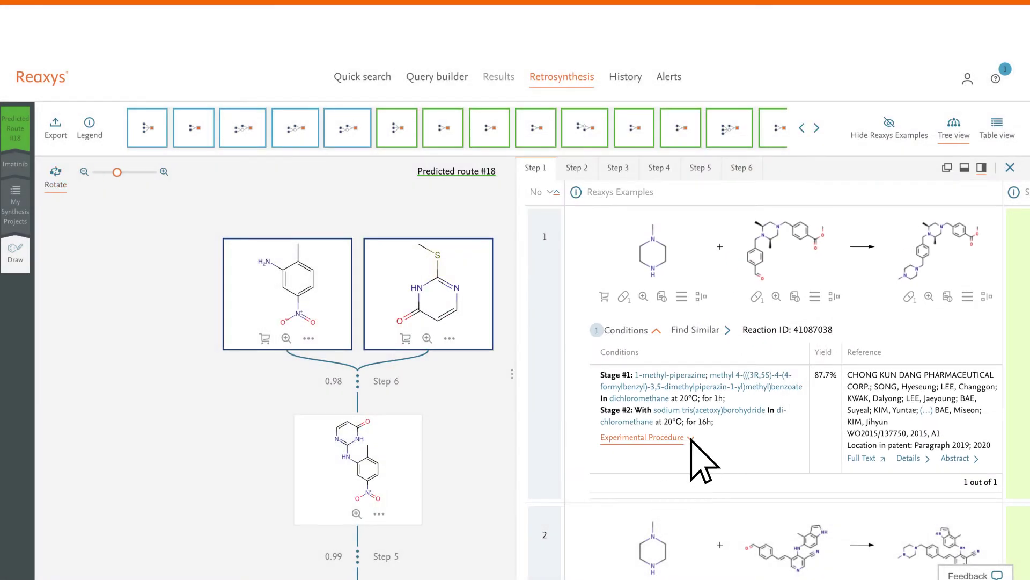
Step: Expand Step 1's first experimental procedure and view the nitroaniline reactant's commercial sources
left_click(691, 439)
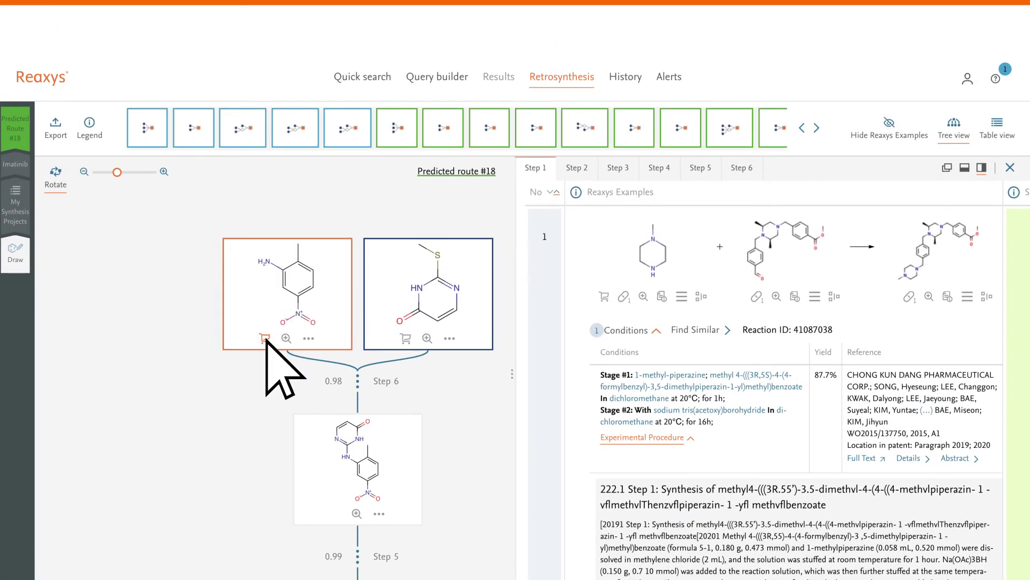
left_click(267, 338)
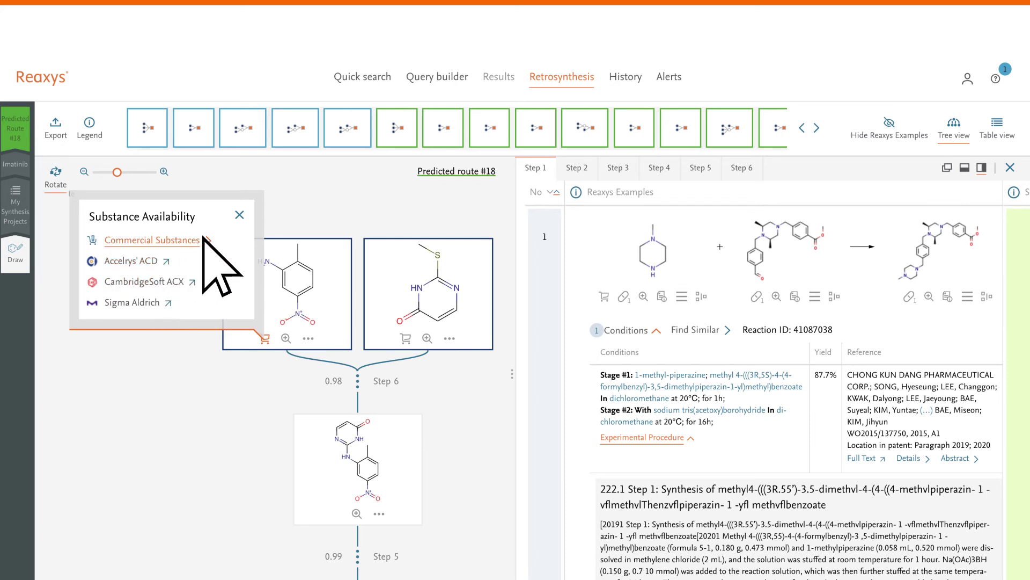
Step: Dismiss the availability list and show Step 6's literature example reactions
left_click(240, 217)
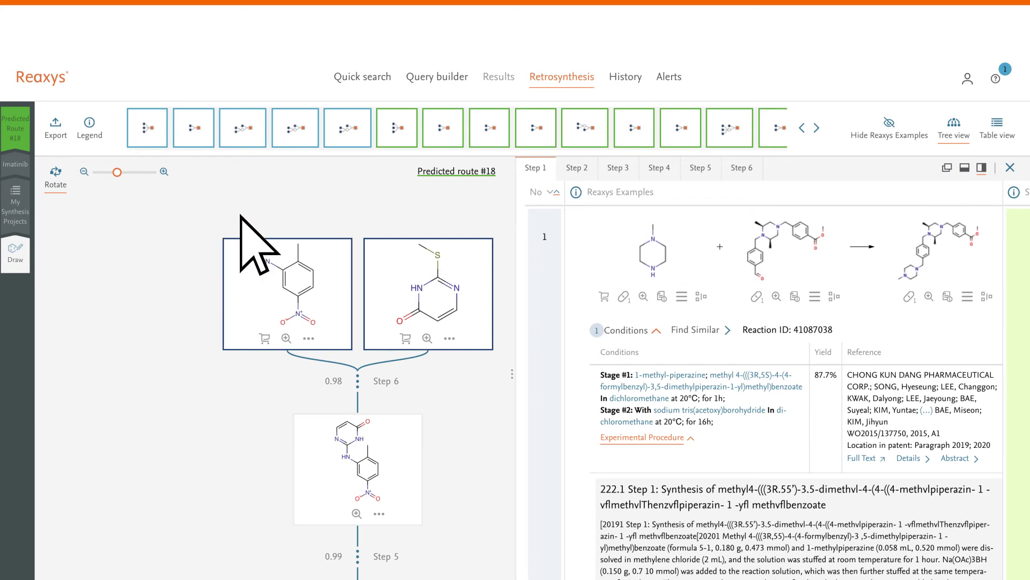
left_click(359, 380)
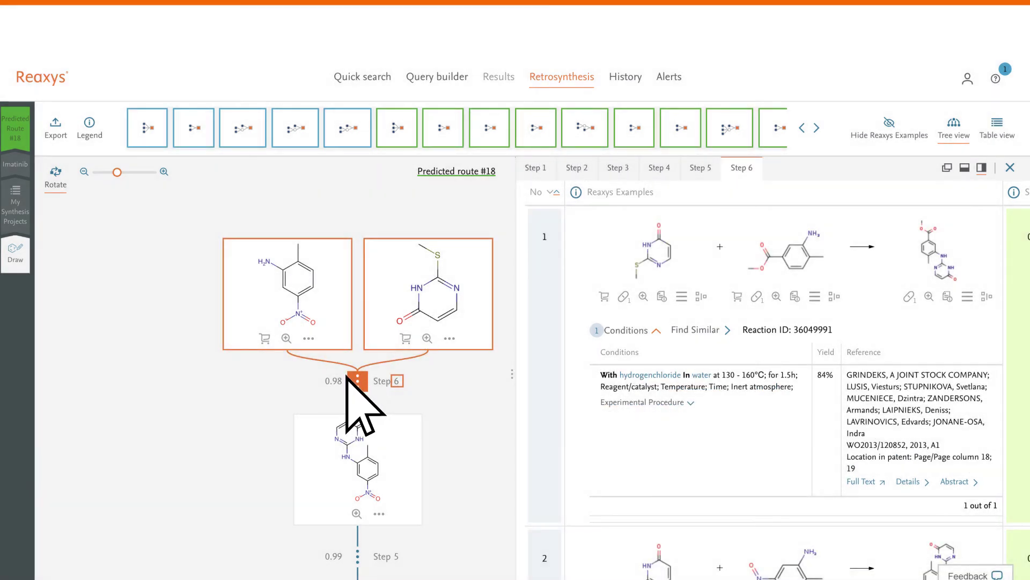
Step: Export the reactions as Electronic Lab Notebook with structures and experimental procedures
left_click(63, 141)
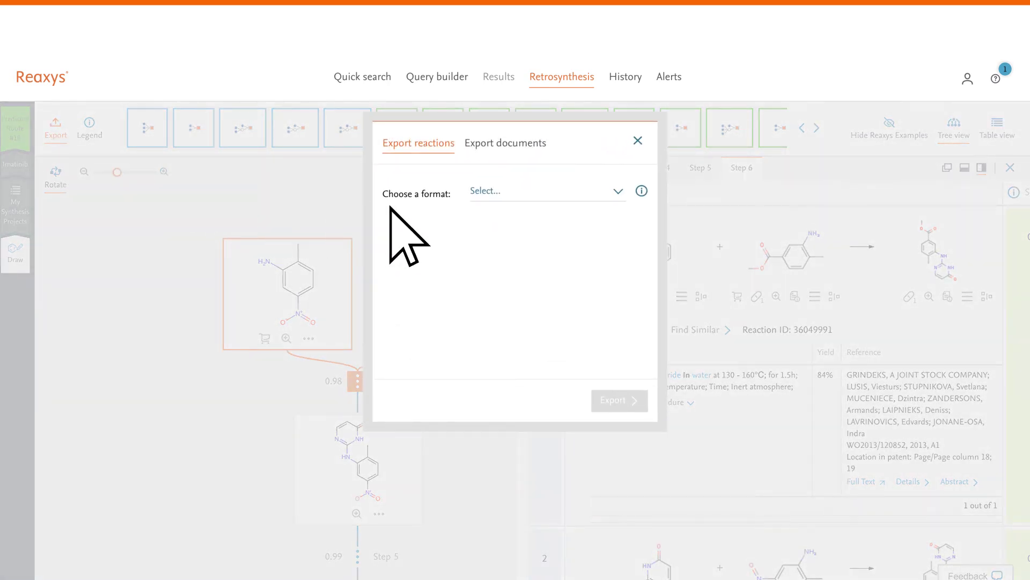
left_click(624, 198)
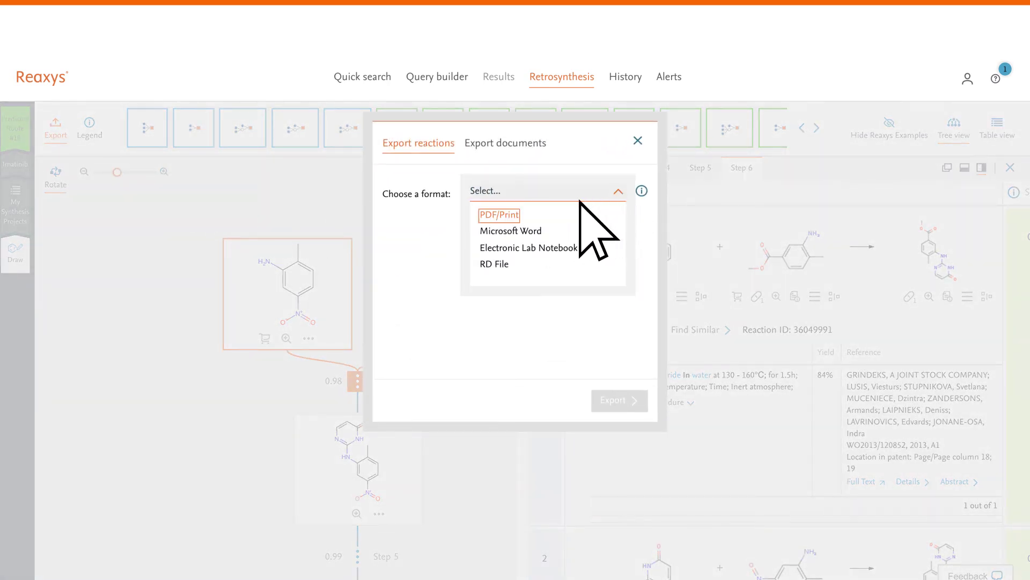
left_click(578, 247)
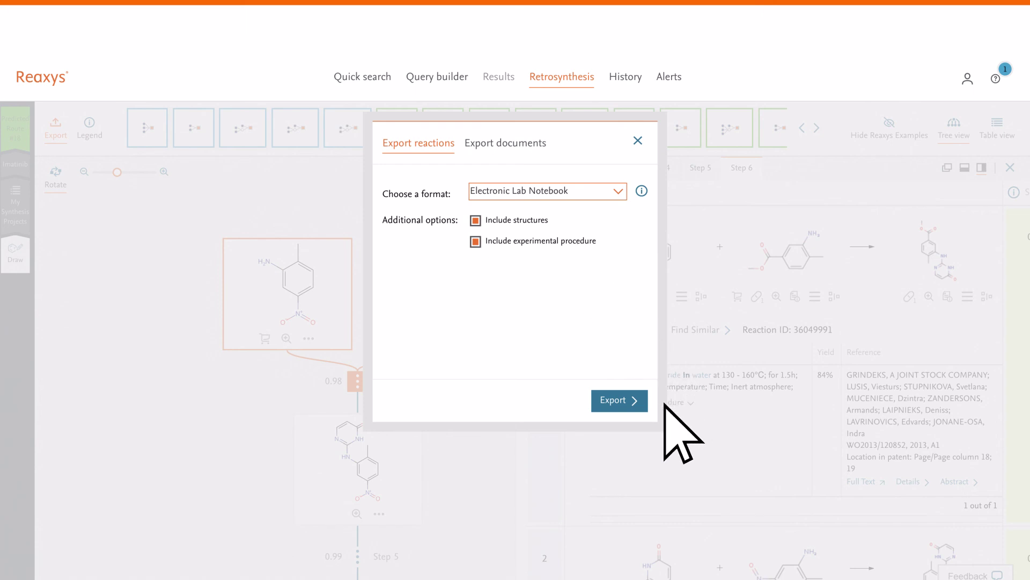
left_click(640, 404)
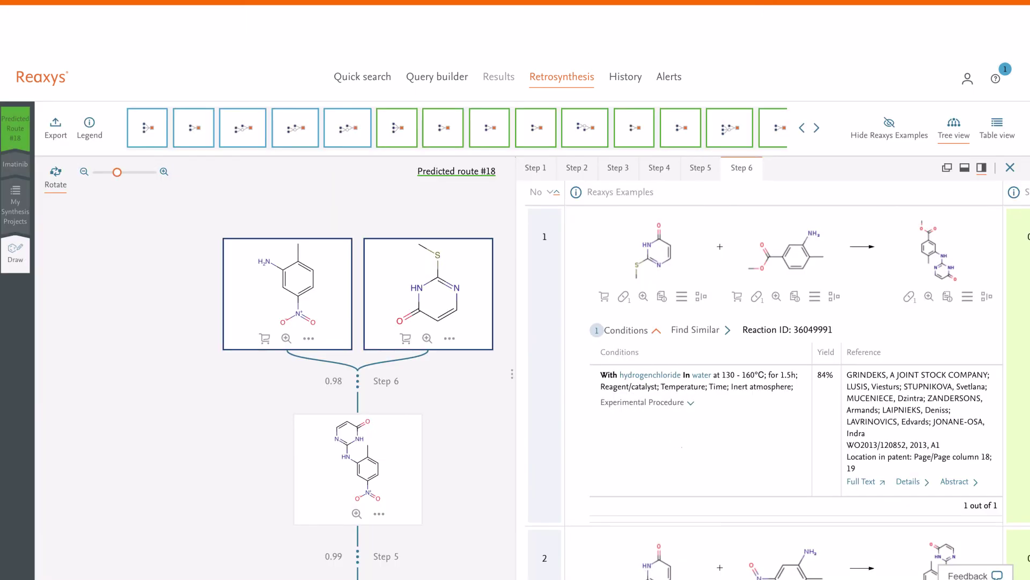